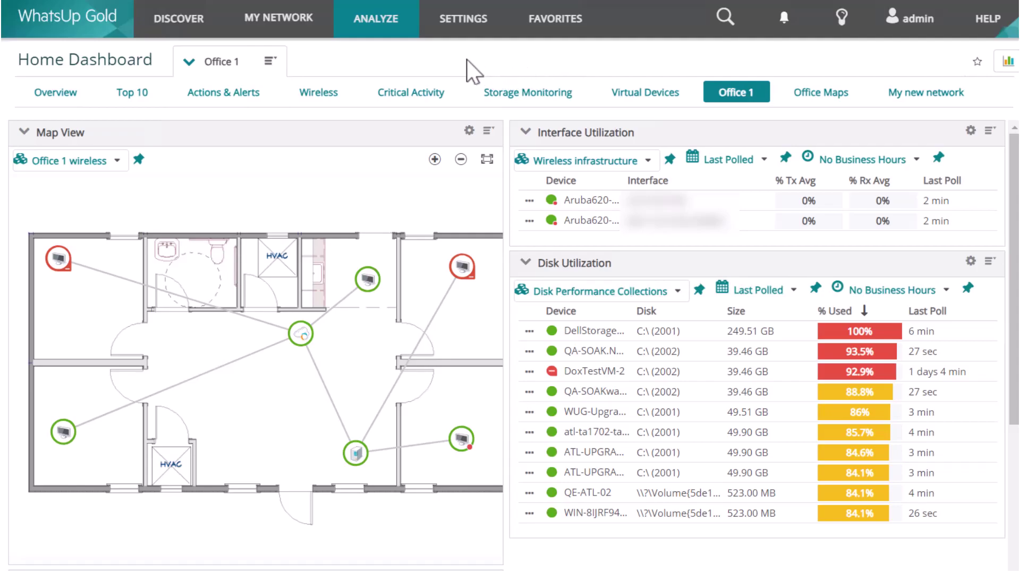
Browse ANALYZE > Dashboards and bring up the Top 10 Home Dashboard view
{"action": "left_click", "coordinate": [391, 23]}
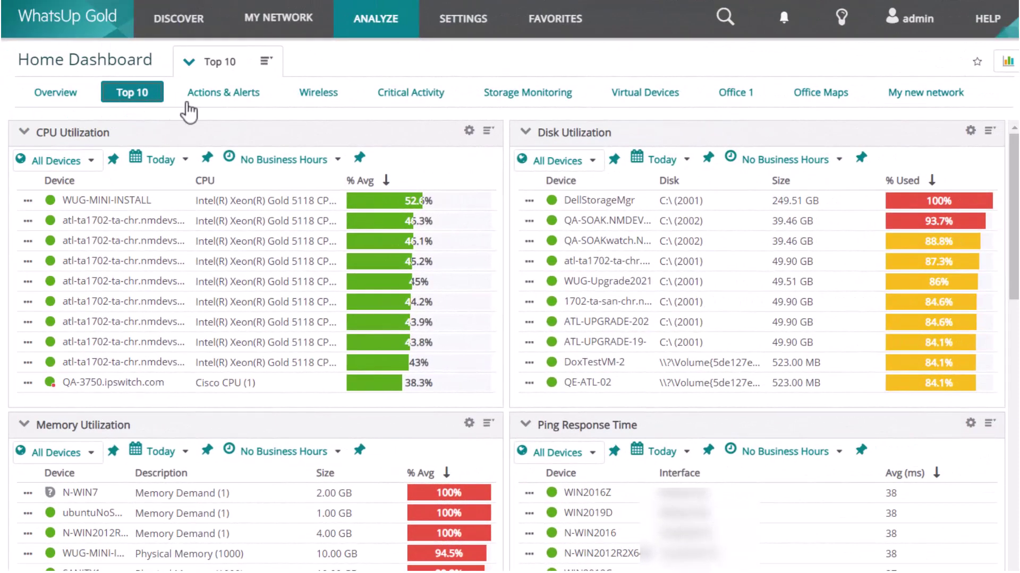
In View Settings, rename the Top 10 view to 'Top 10 customized' with 3 columns
{"action": "left_click", "coordinate": [267, 62]}
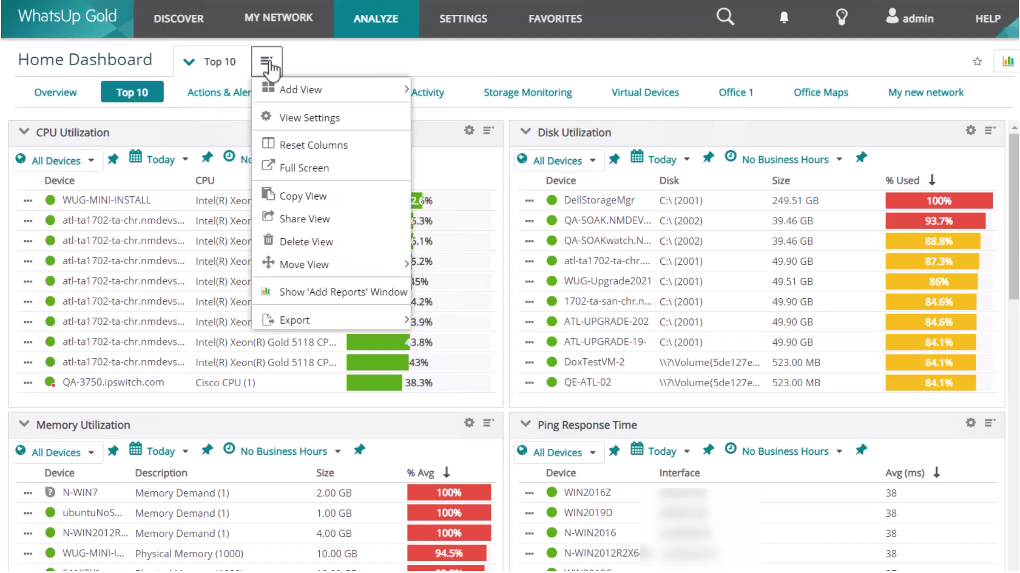
{"action": "left_click", "coordinate": [294, 120]}
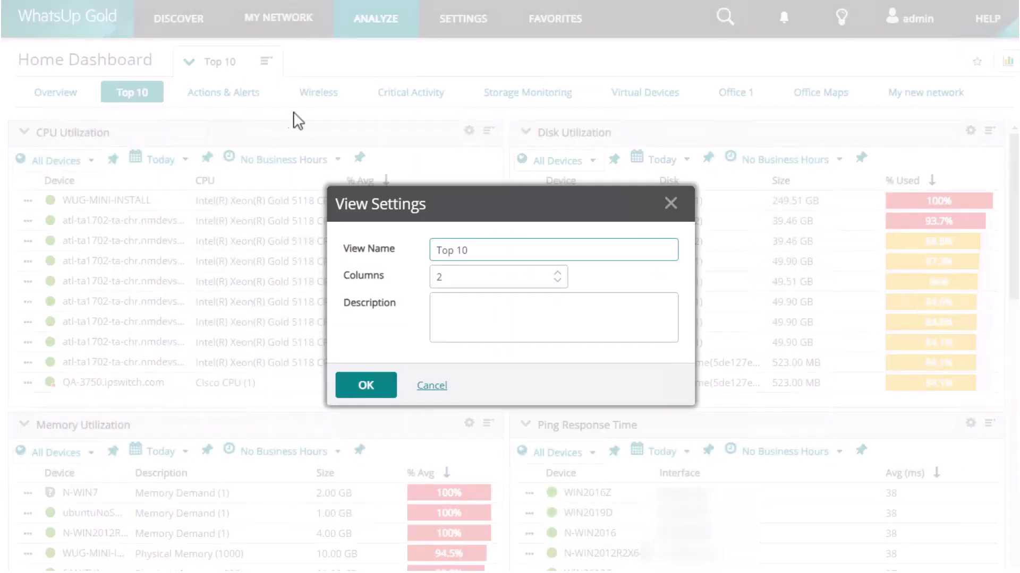
{"action": "left_click", "coordinate": [498, 251]}
{"action": "type", "text": "customized"}
{"action": "key", "text": "Tab"}
{"action": "type", "text": "3"}
{"action": "left_click", "coordinate": [456, 341]}
{"action": "key", "text": "Return"}
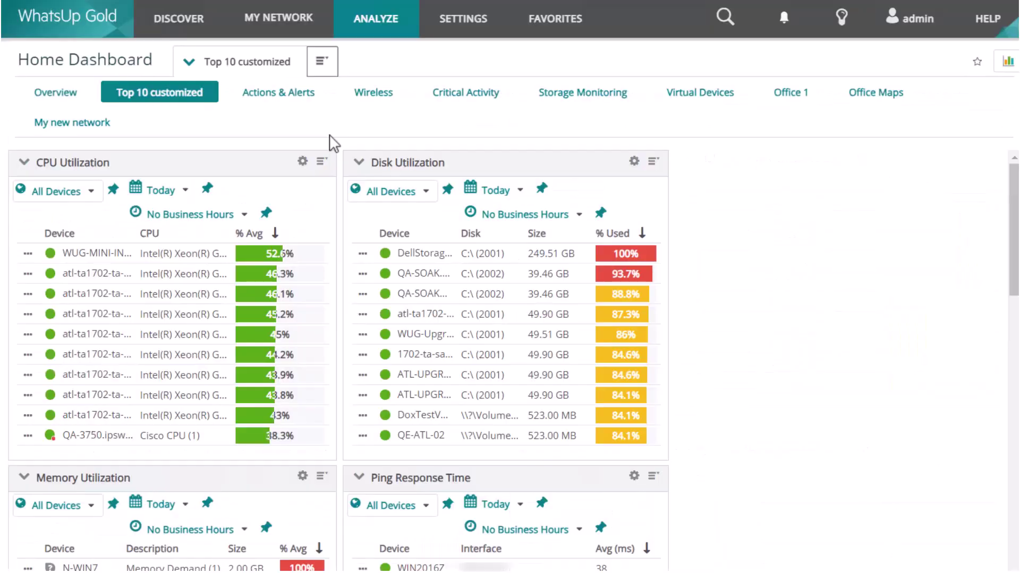
Add the Device Role Composition report to Column 3 and drag Ping Response Time into that column
{"action": "left_click", "coordinate": [1007, 68]}
{"action": "left_click", "coordinate": [1005, 67]}
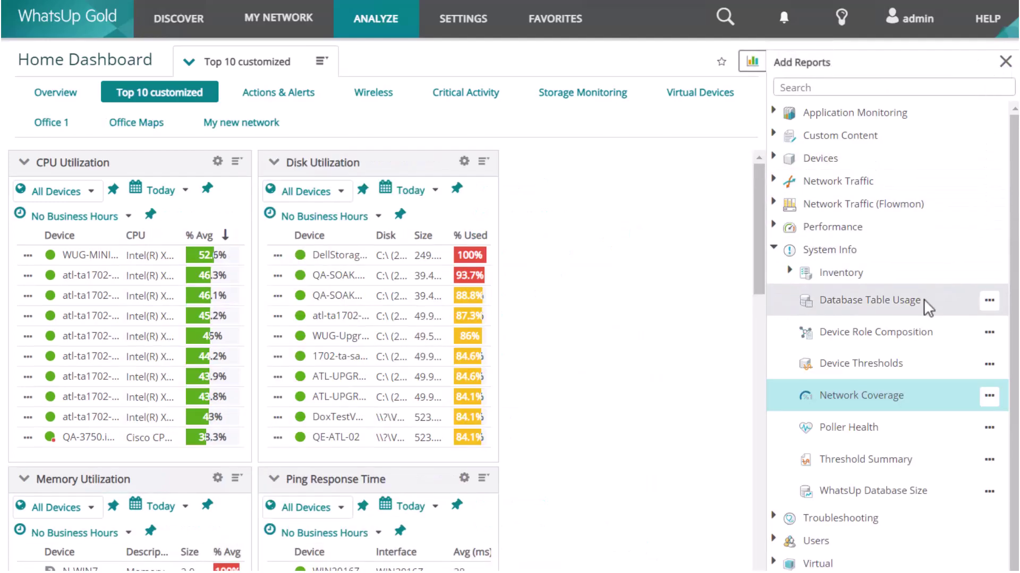
{"action": "left_click", "coordinate": [988, 331]}
{"action": "mouse_move", "coordinate": [964, 379]}
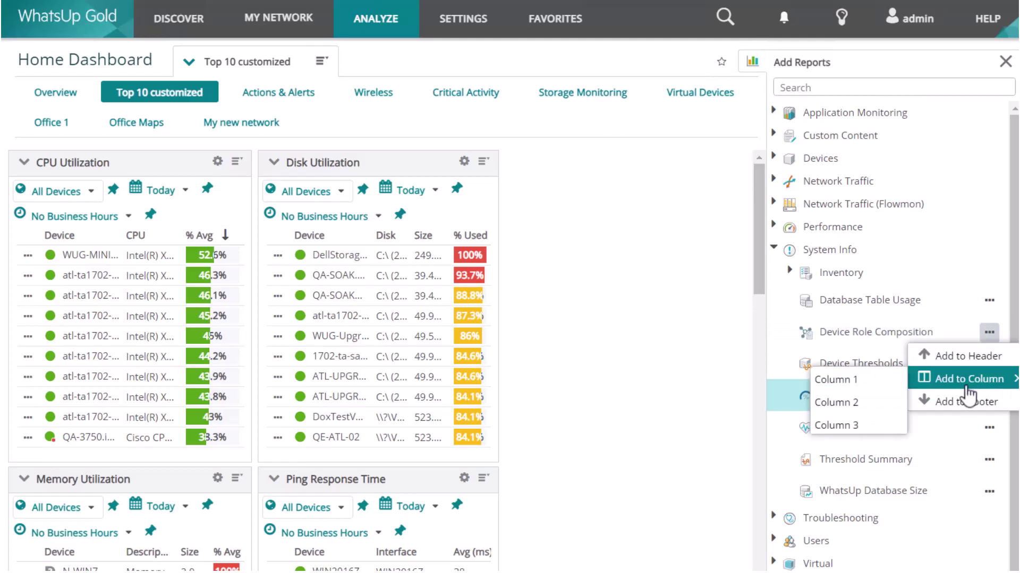
{"action": "left_click", "coordinate": [859, 422]}
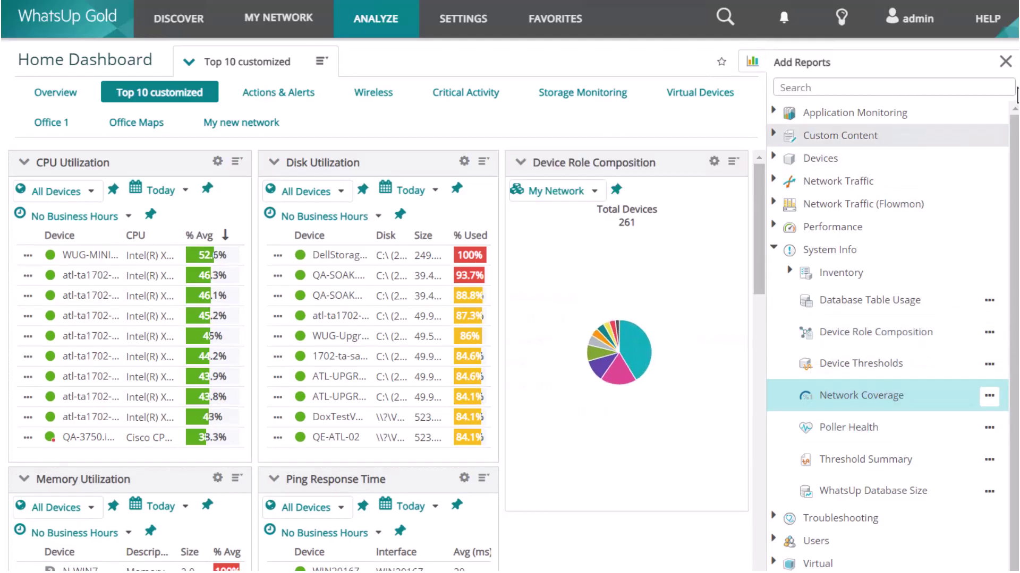
{"action": "left_click", "coordinate": [1005, 62]}
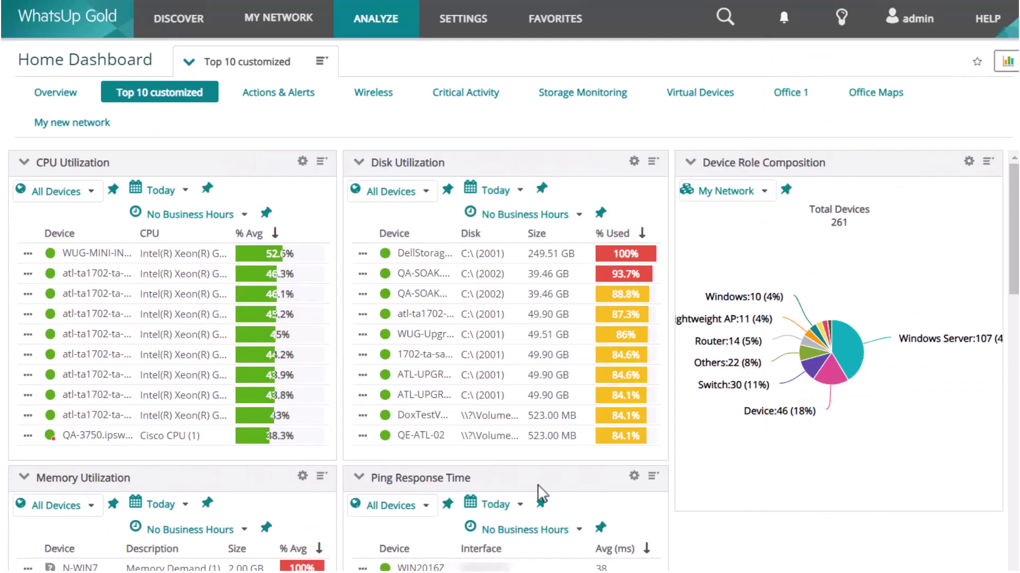
{"action": "left_click_drag", "start_coordinate": [733, 528], "coordinate": [879, 548]}
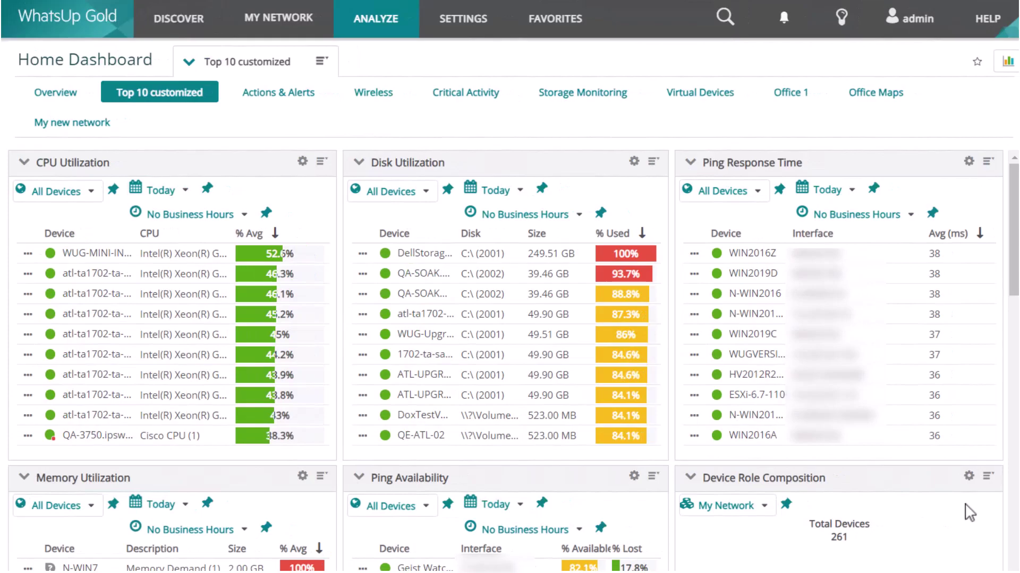
{"action": "scroll", "coordinate": [980, 212], "scroll_direction": "down", "scroll_amount": 3}
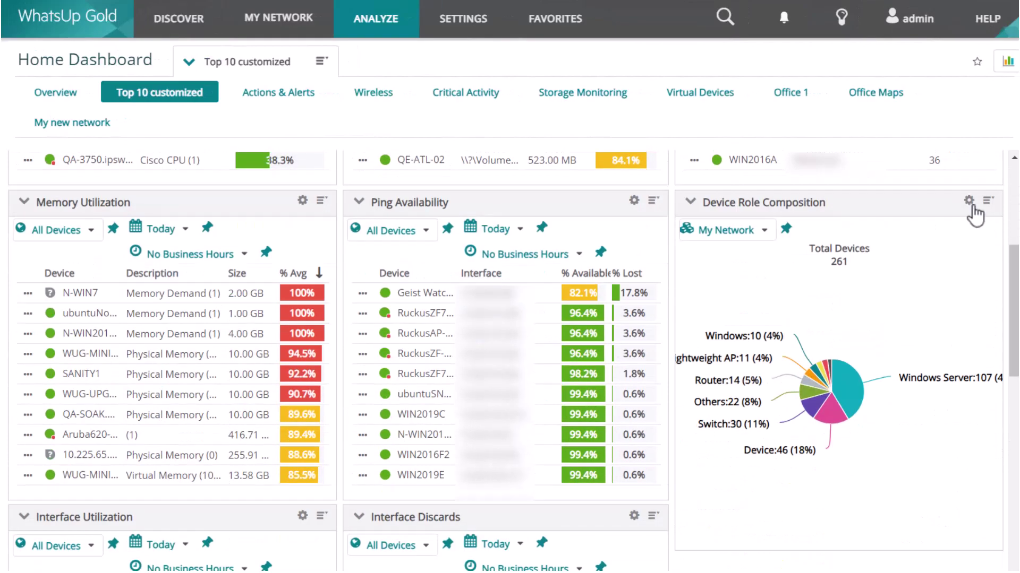
Change the Device Role Composition widget's chart type to Vertical Bar
{"action": "left_click", "coordinate": [969, 202]}
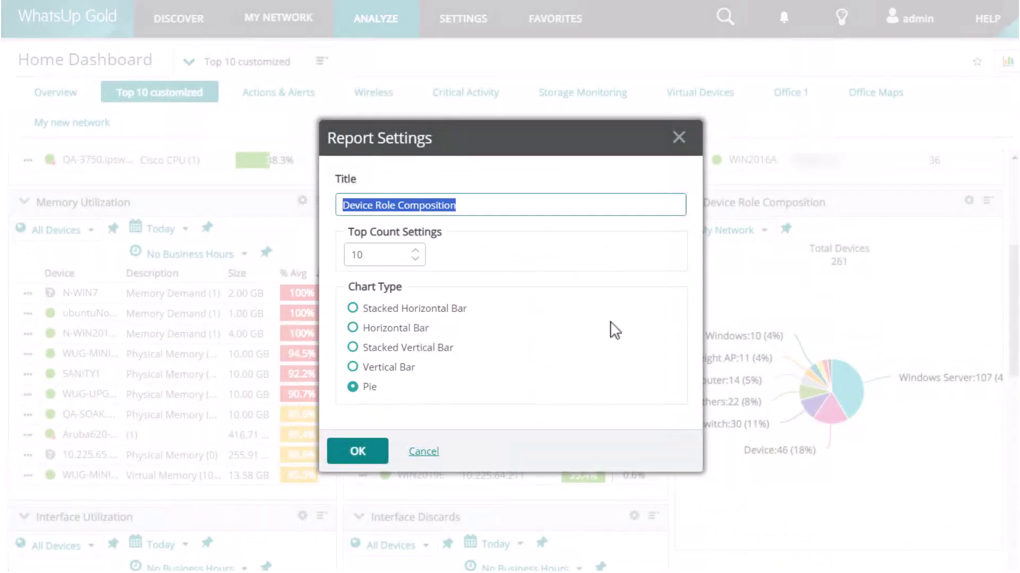
{"action": "left_click", "coordinate": [353, 367]}
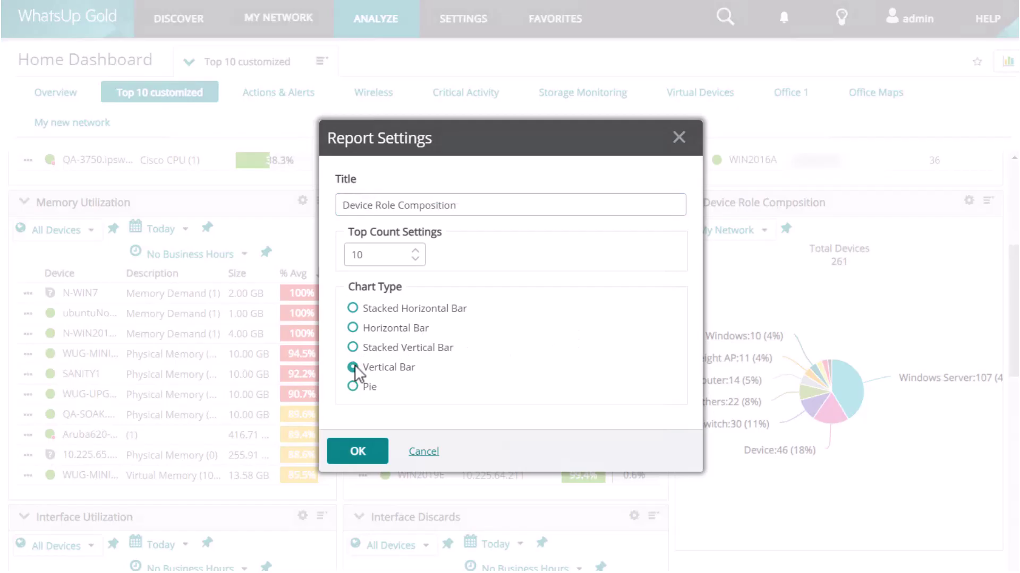
{"action": "left_click", "coordinate": [371, 452]}
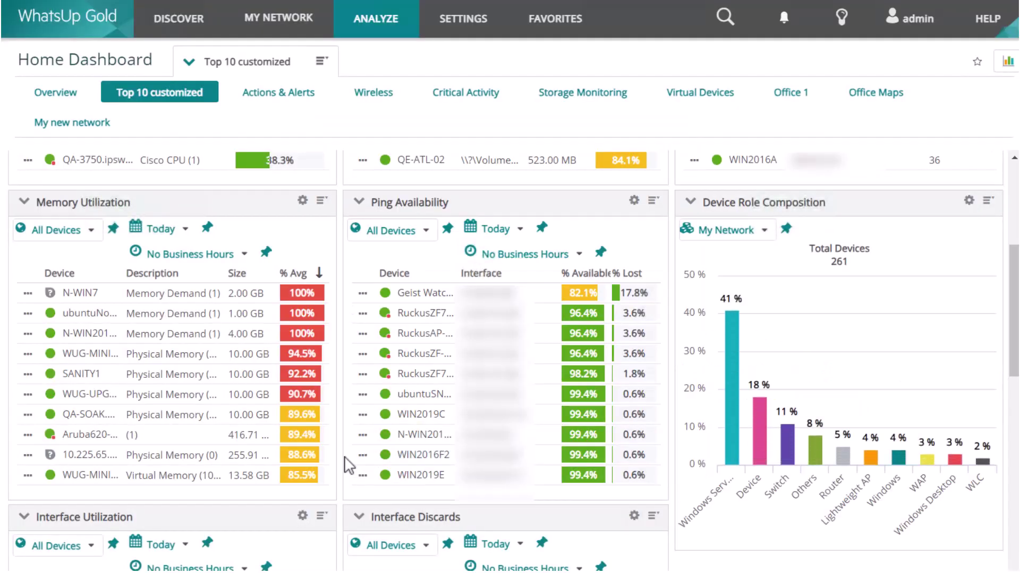
{"action": "scroll", "coordinate": [347, 465], "scroll_direction": "down", "scroll_amount": 3}
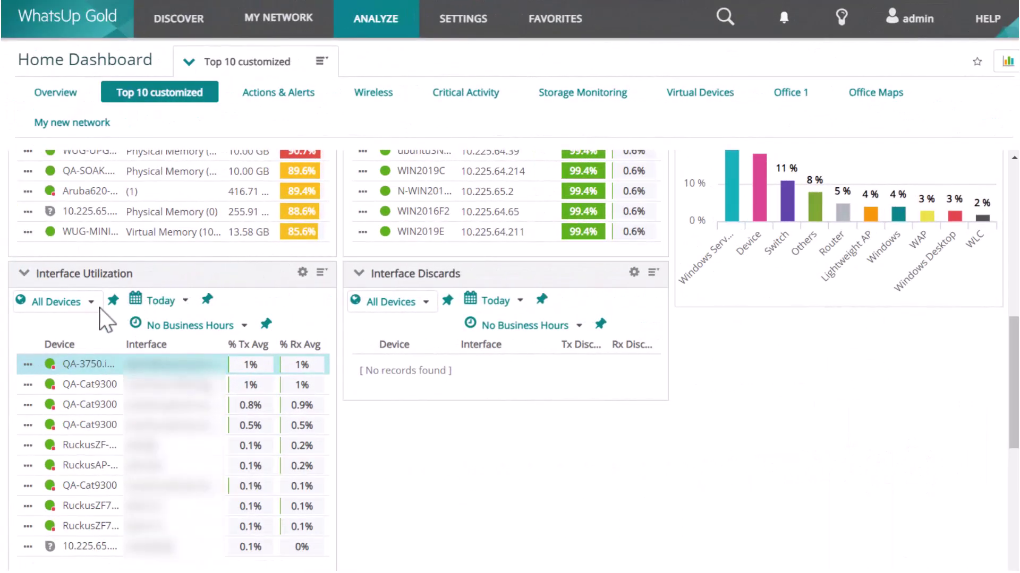
Limit Interface Utilization to QA-3750.ipswitch.com and pin that filter to all reports
{"action": "left_click", "coordinate": [90, 303]}
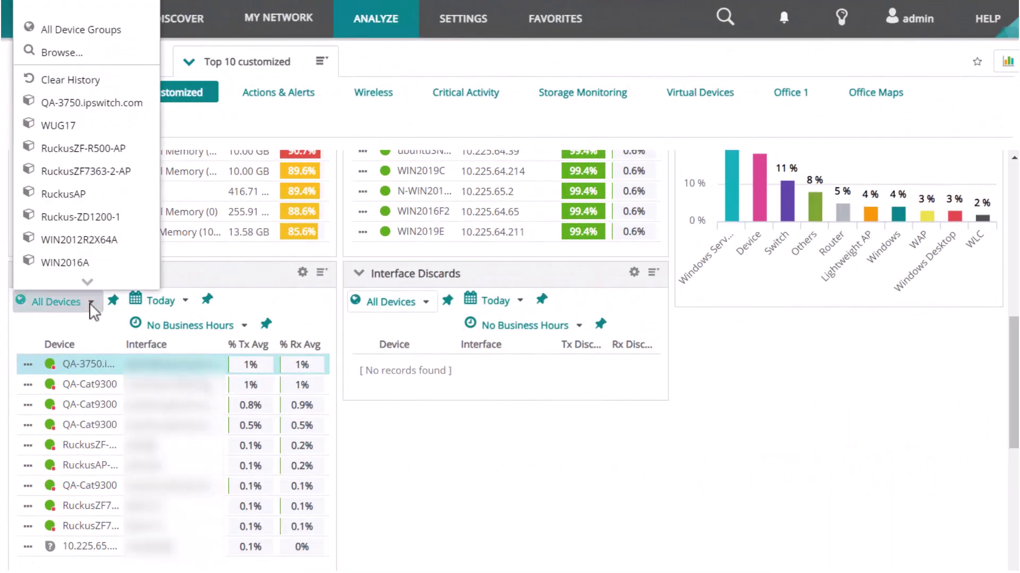
{"action": "left_click", "coordinate": [92, 110]}
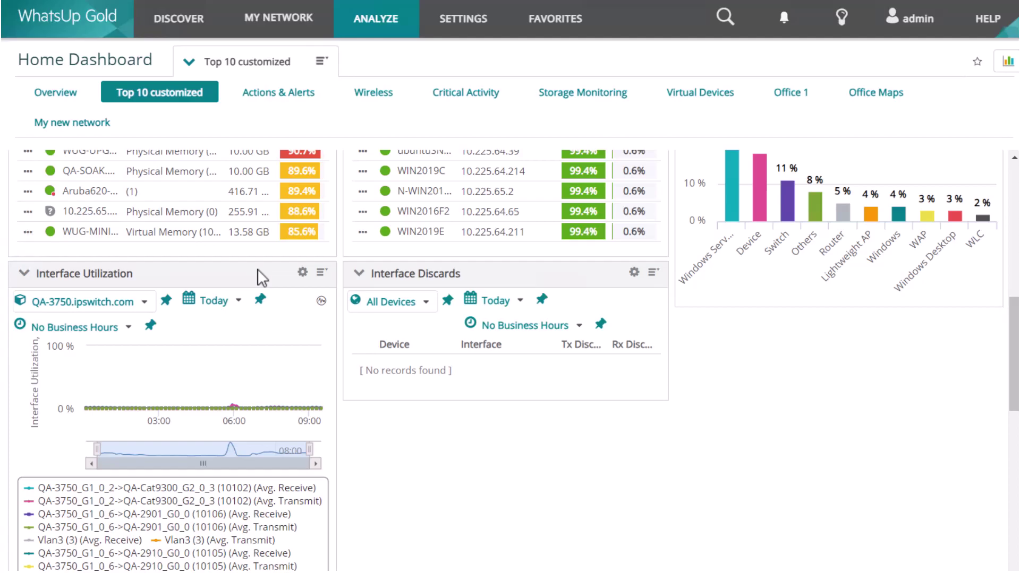
{"action": "left_click", "coordinate": [167, 301]}
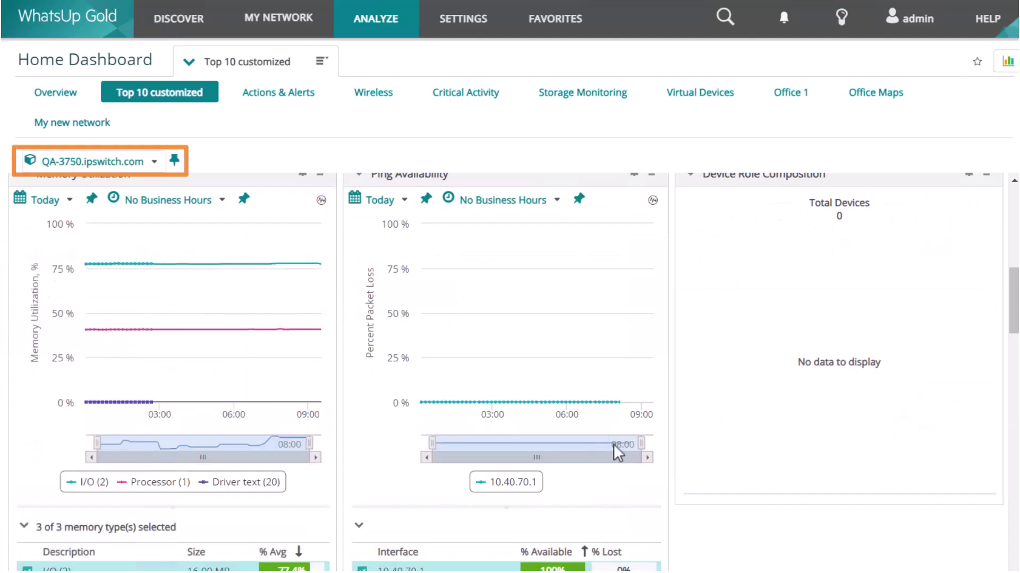
{"action": "left_click_drag", "start_coordinate": [1017, 317], "coordinate": [1016, 238]}
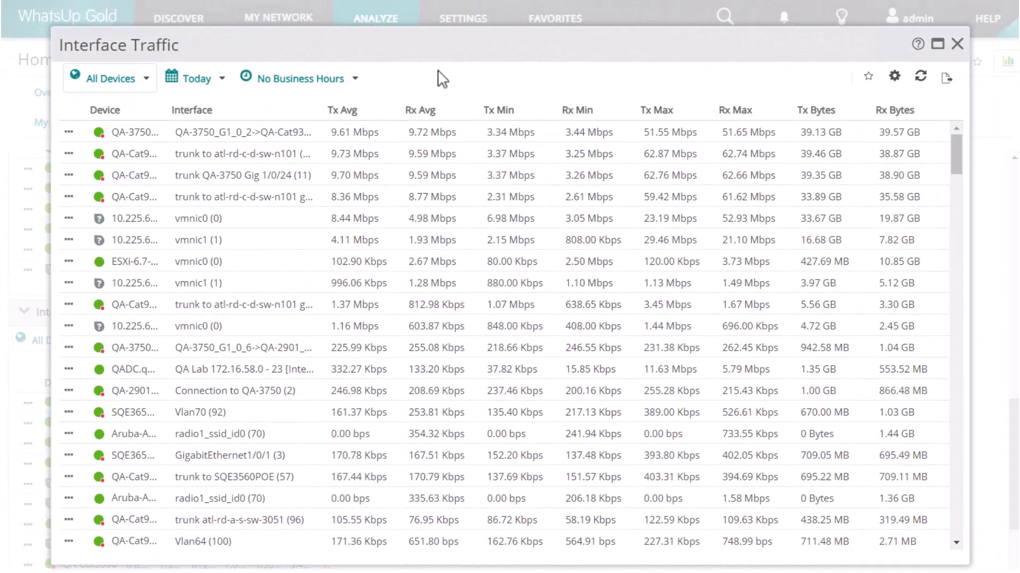
Show the Tx Speed and Last Poll columns in the Interface Traffic table
{"action": "left_click", "coordinate": [316, 111]}
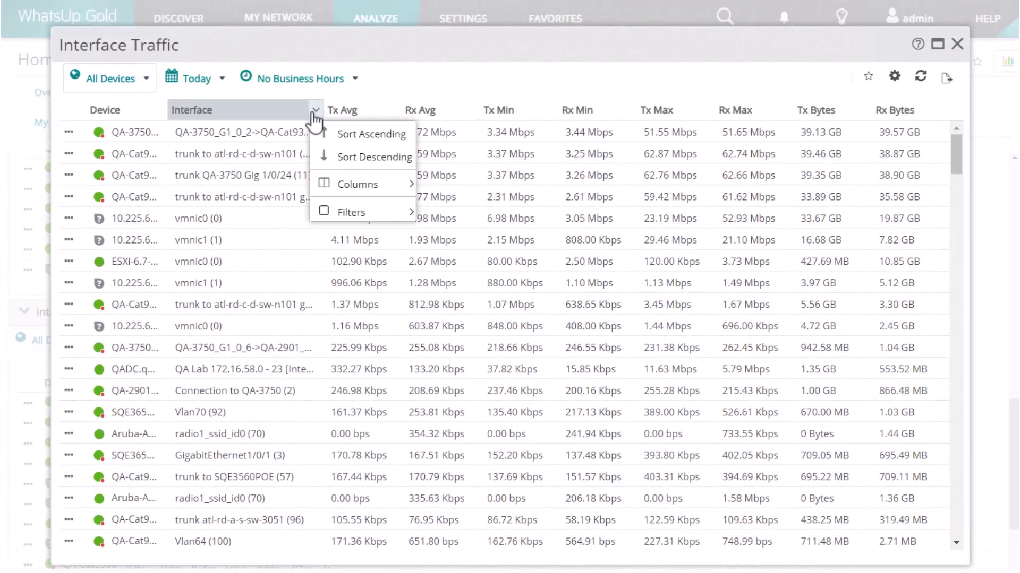
{"action": "mouse_move", "coordinate": [358, 184]}
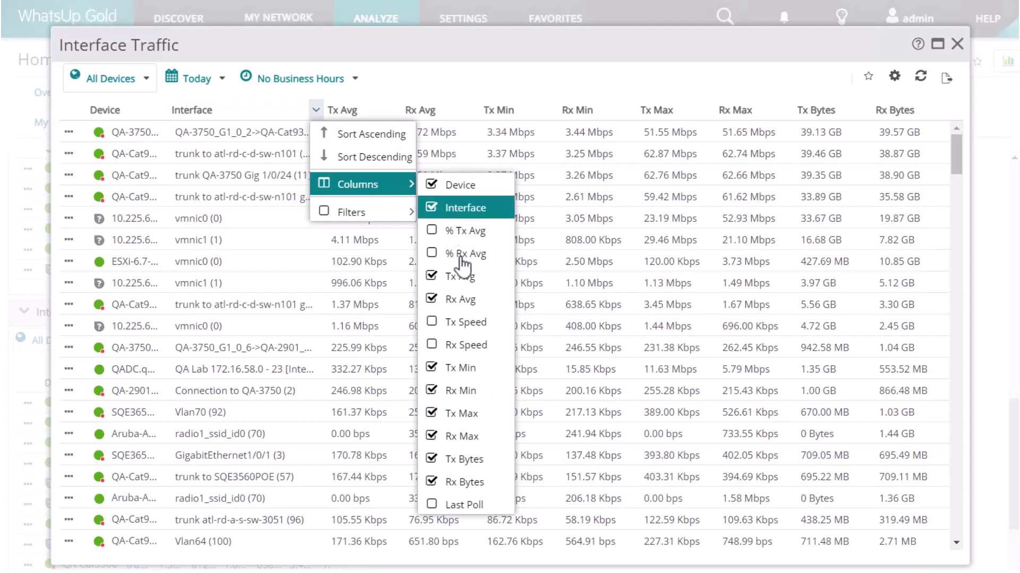
{"action": "left_click", "coordinate": [439, 326]}
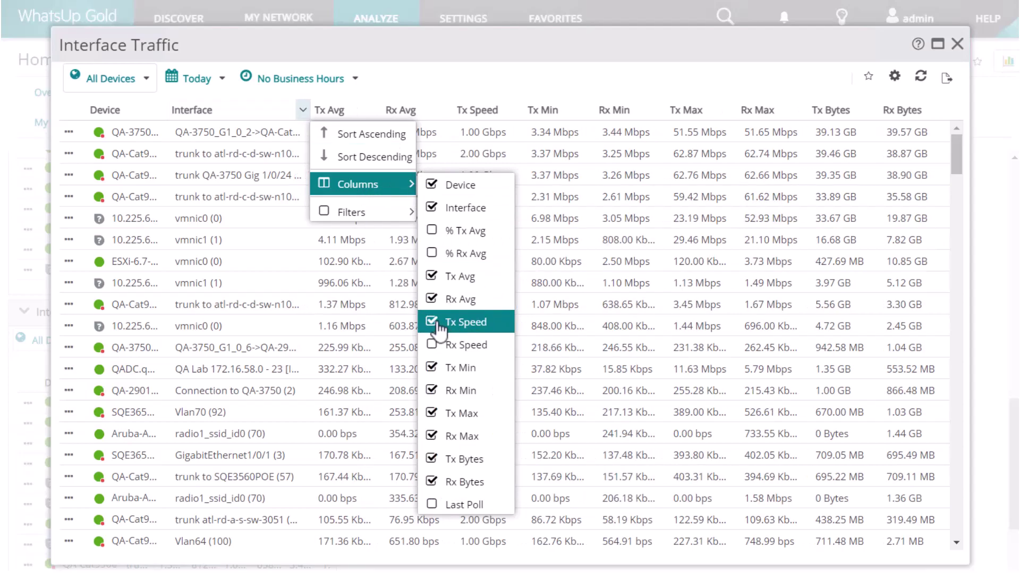
{"action": "left_click", "coordinate": [435, 504]}
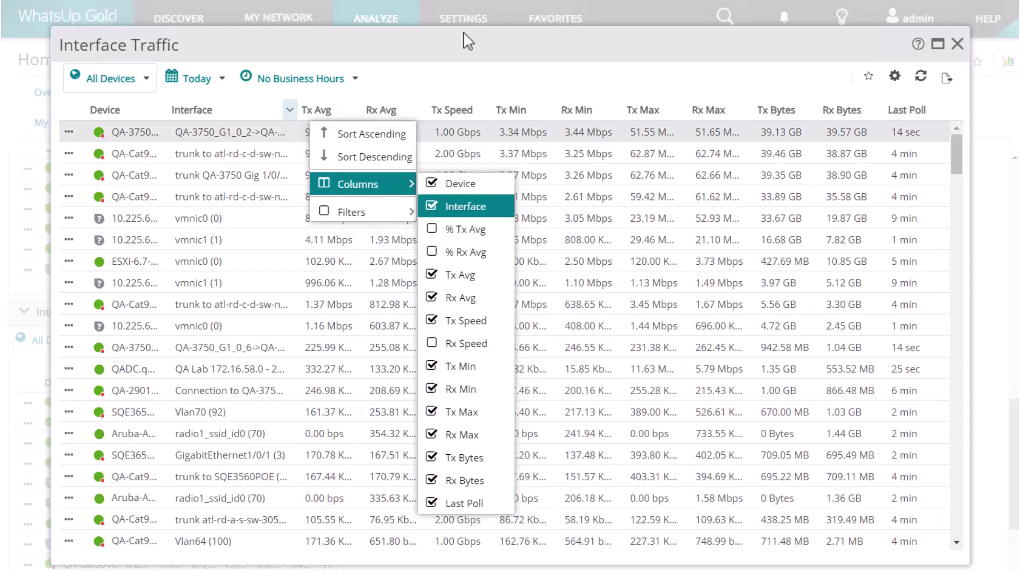
{"action": "left_click", "coordinate": [467, 61]}
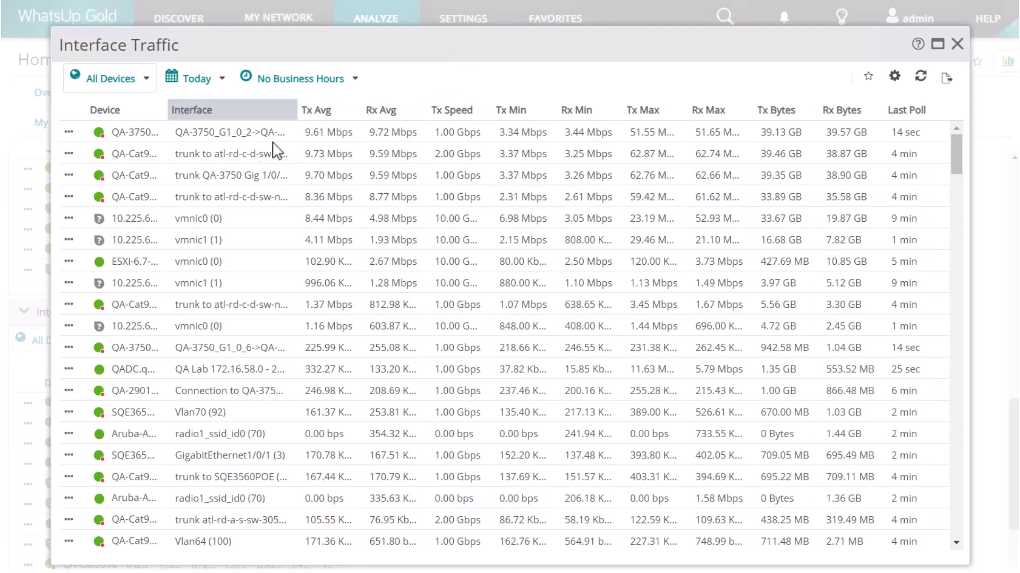
Try filtering to QA-Cat9300, return to all devices, then open Export > Schedule Export
{"action": "left_click", "coordinate": [69, 154]}
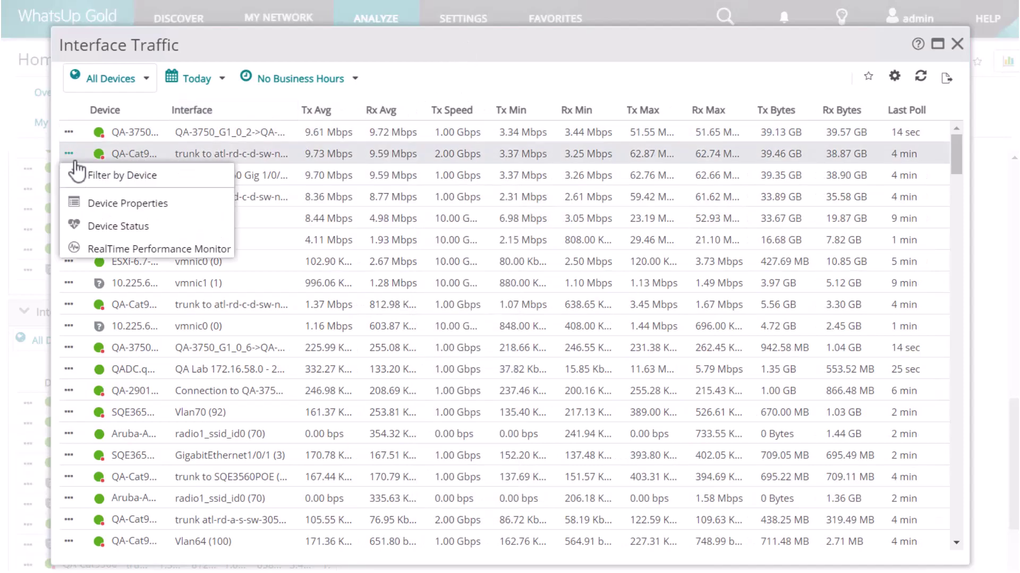
{"action": "left_click", "coordinate": [102, 177]}
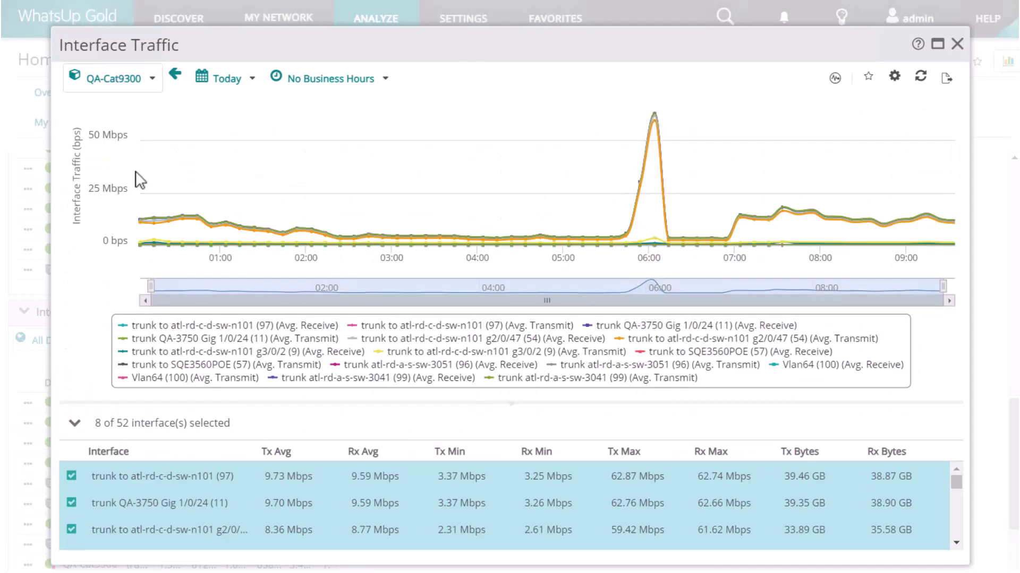
{"action": "left_click", "coordinate": [176, 77]}
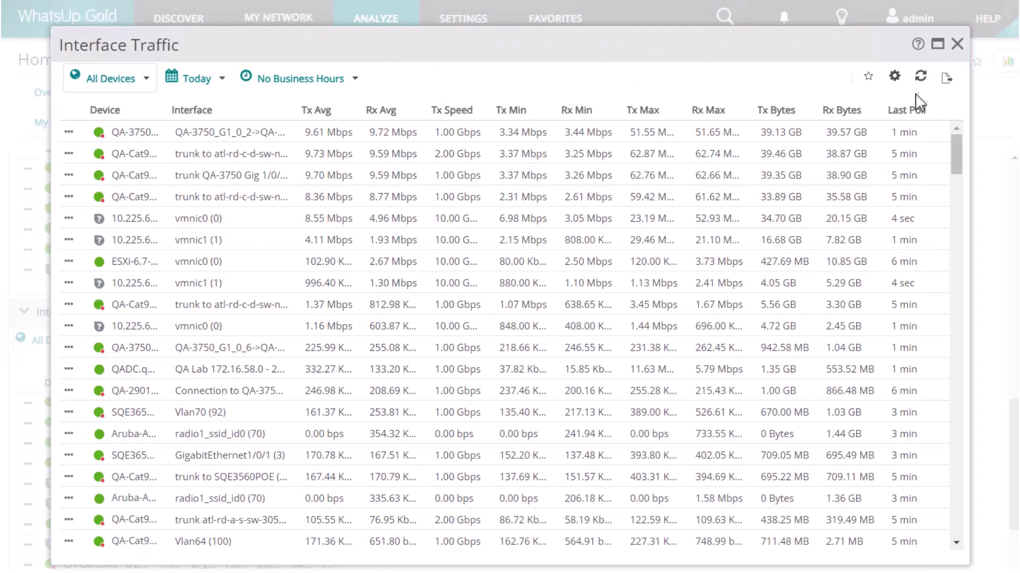
{"action": "left_click", "coordinate": [947, 78]}
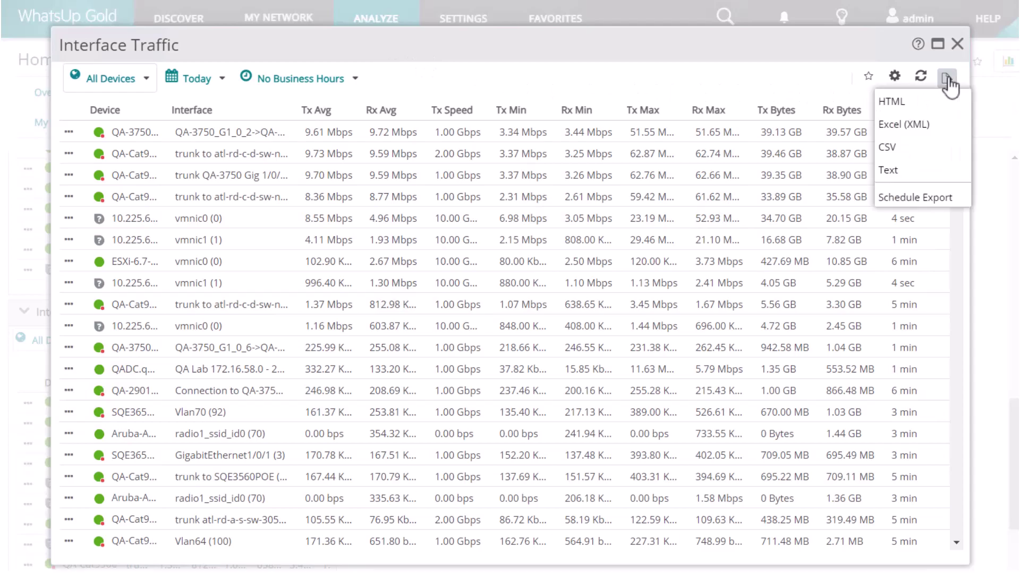
{"action": "left_click", "coordinate": [939, 197]}
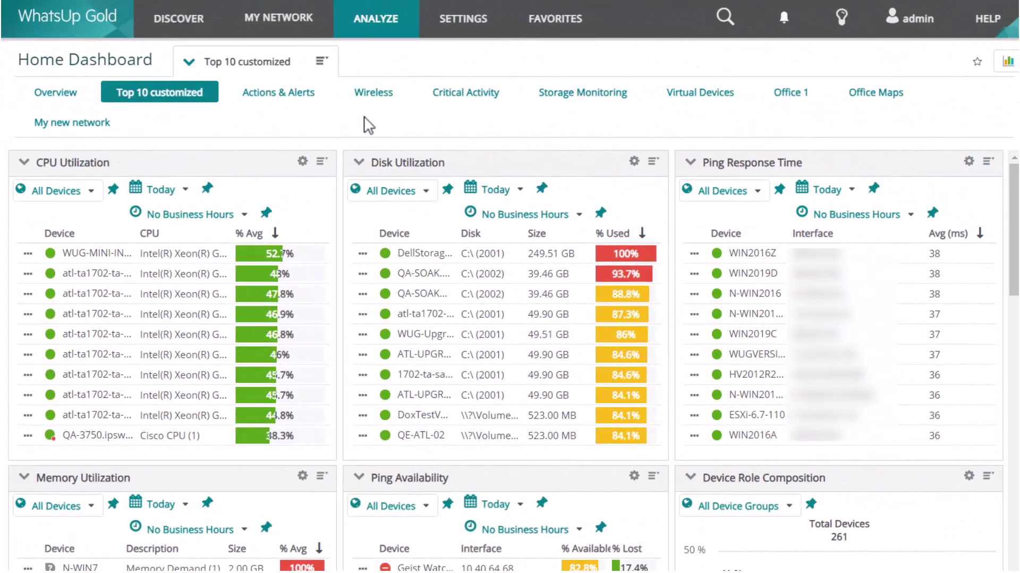
Show the Top 10 customized dashboard full screen, then restore it and reopen its view menu
{"action": "left_click", "coordinate": [322, 63]}
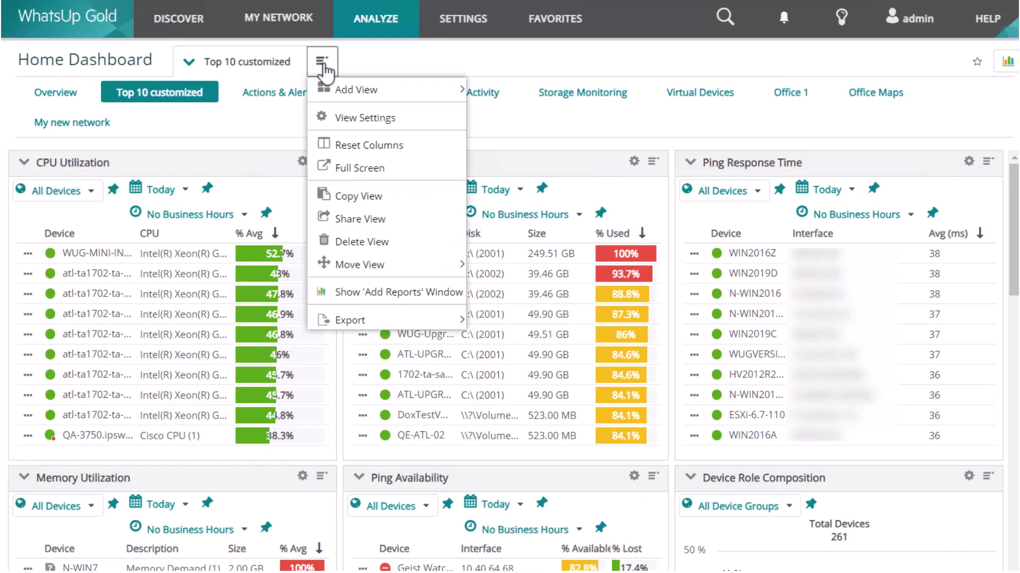
{"action": "left_click", "coordinate": [361, 177]}
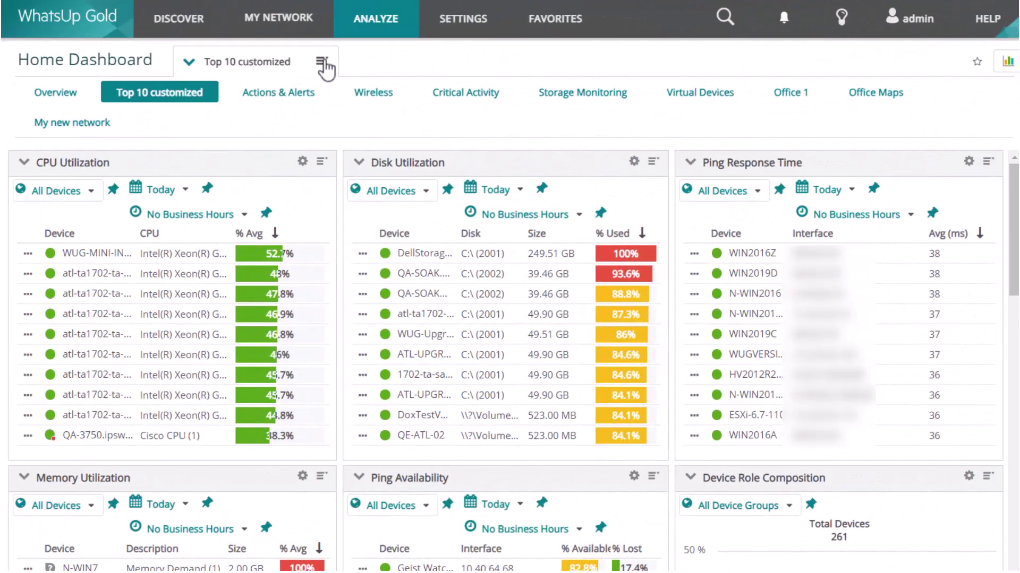
{"action": "left_click", "coordinate": [324, 64]}
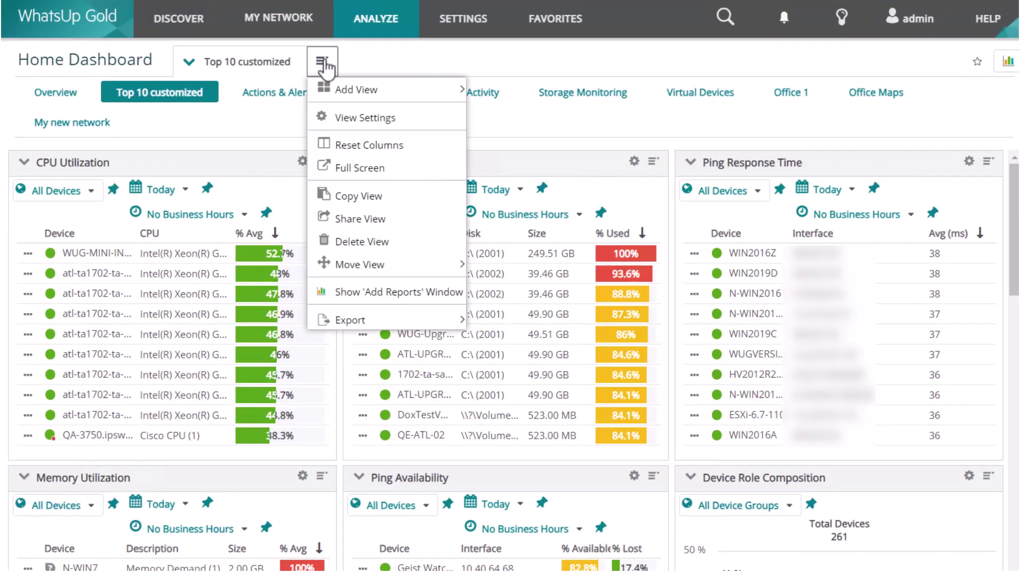
Use Share View to share Top 10 customized with the guest user
{"action": "left_click", "coordinate": [389, 227]}
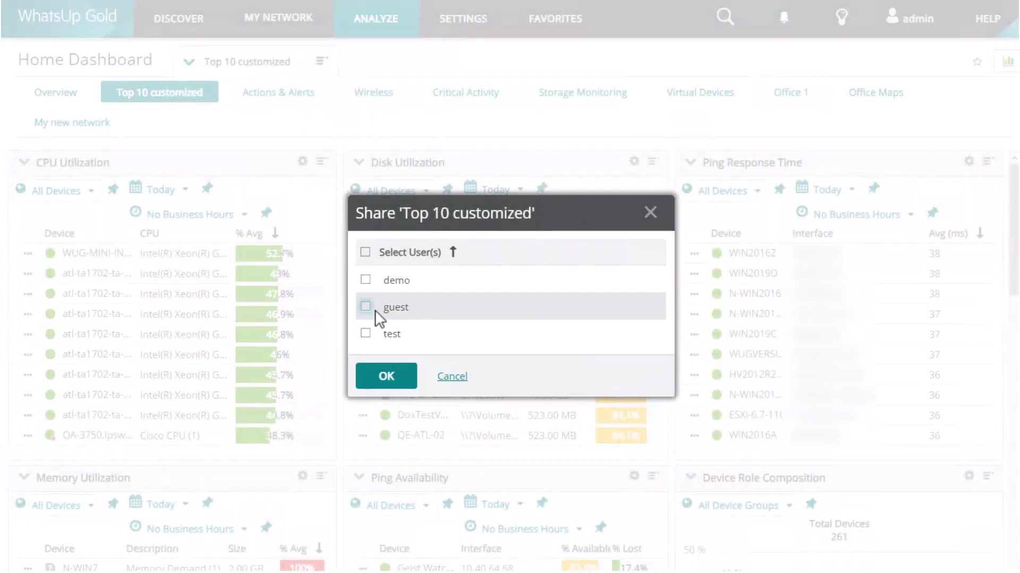
{"action": "left_click", "coordinate": [367, 307]}
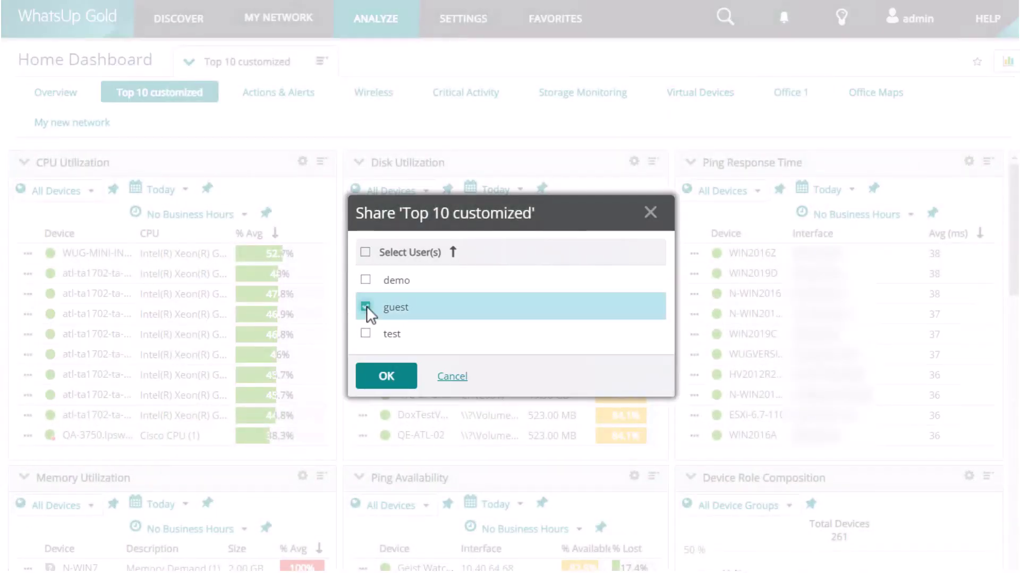
{"action": "left_click", "coordinate": [388, 377]}
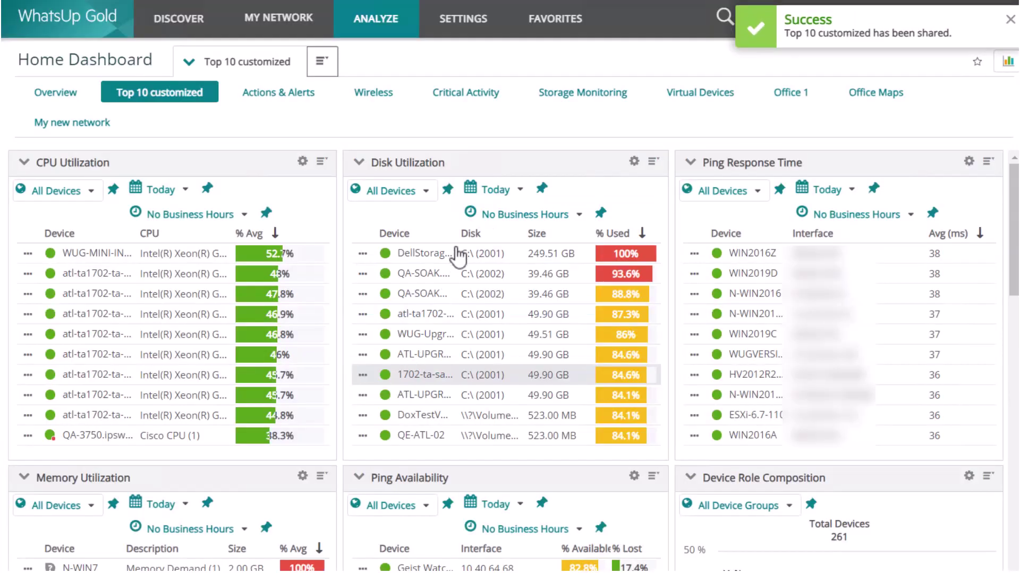
From the star icon, open Add To Favorites for 'Home Dashboard - Top 10 customized'
{"action": "left_click", "coordinate": [977, 65]}
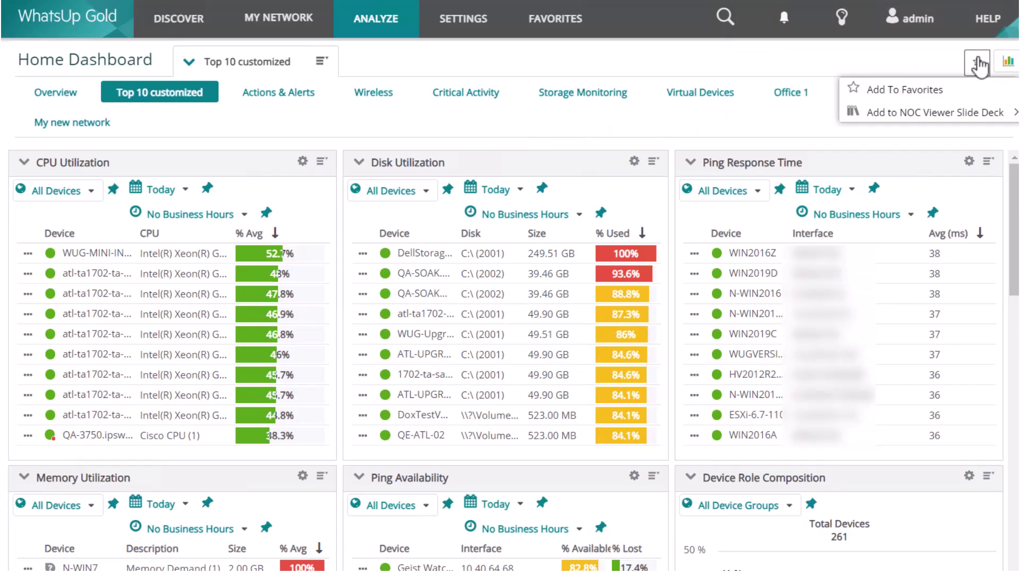
{"action": "left_click", "coordinate": [942, 91]}
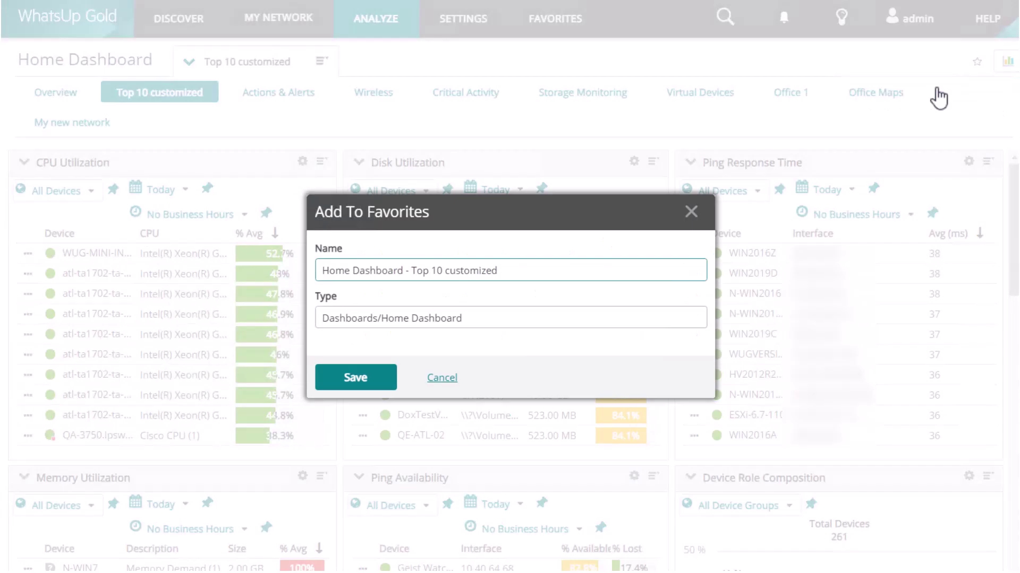